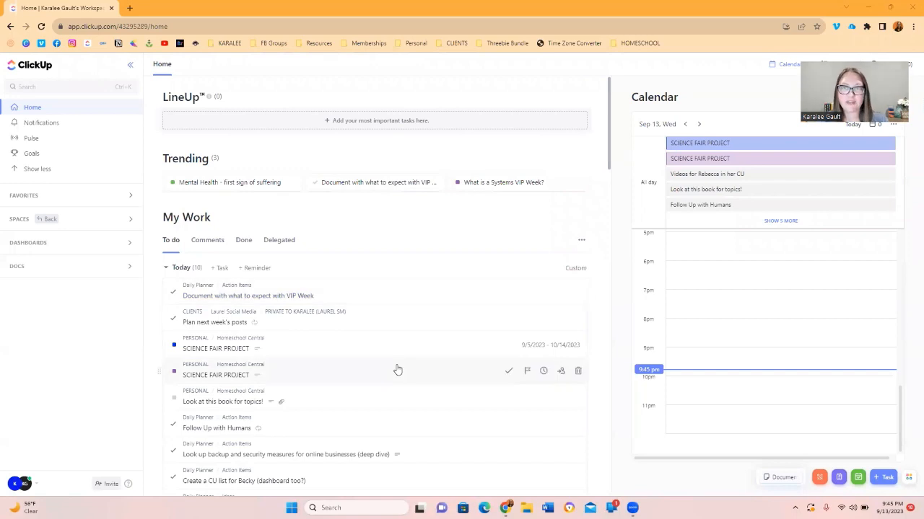
scroll(281, 310, down, 2)
scroll(281, 324, up, 2)
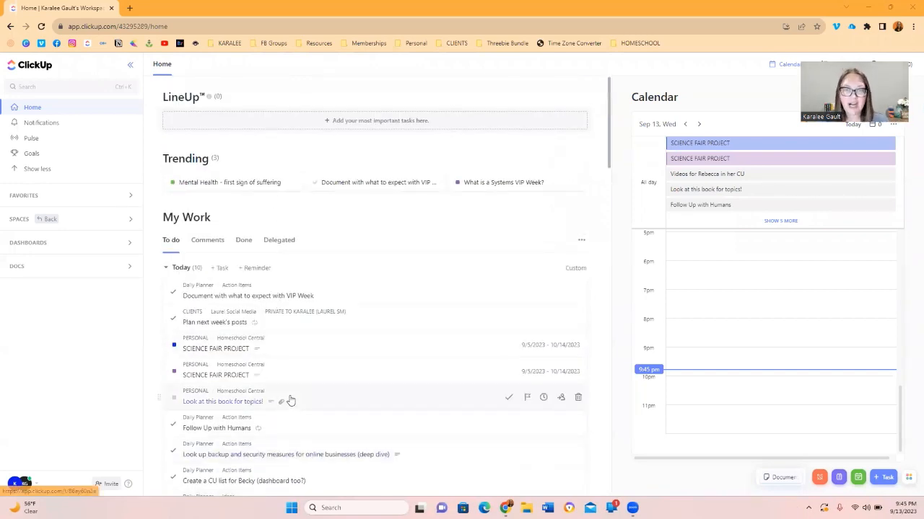
scroll(314, 357, down, 1)
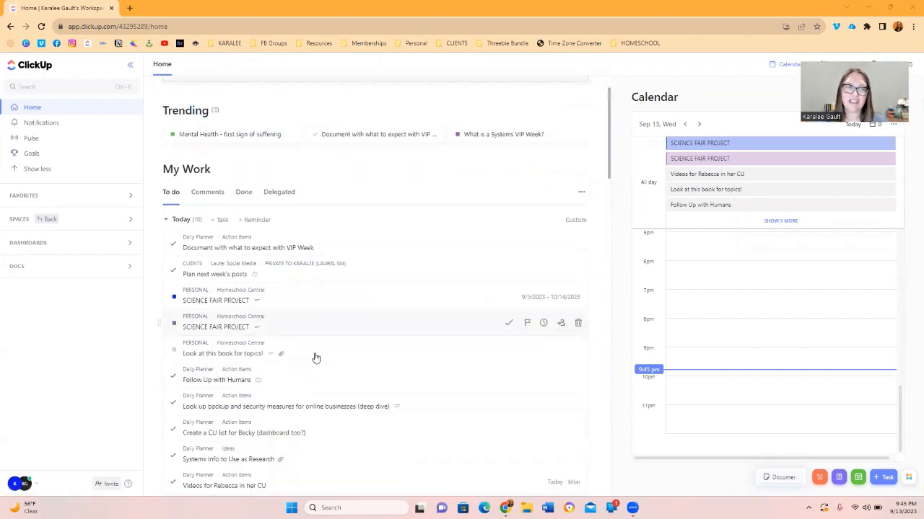
scroll(315, 356, down, 1)
scroll(315, 356, up, 2)
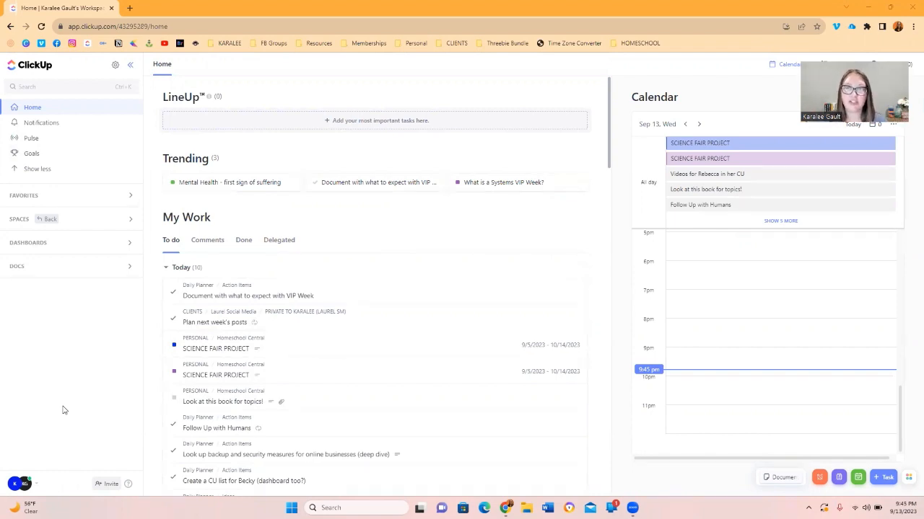
Start creating a new workspace and enter the owner's first name as its name.
click(25, 484)
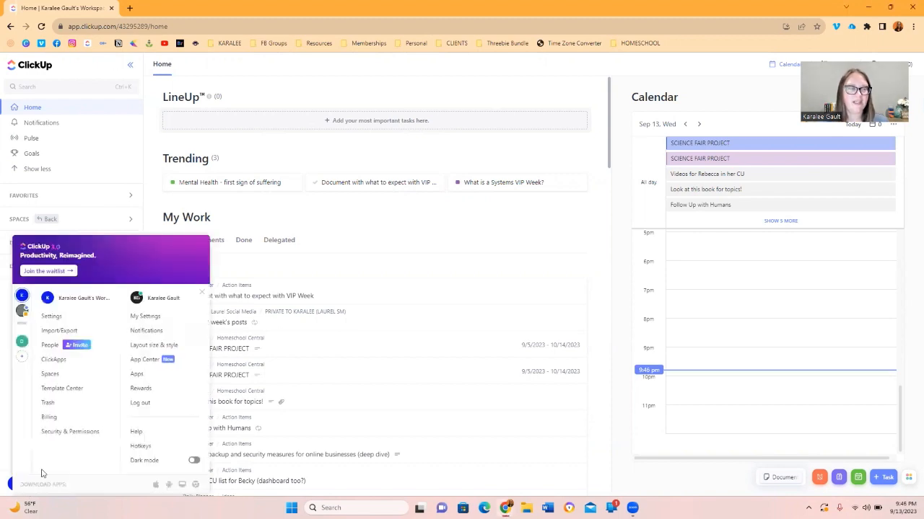
click(23, 359)
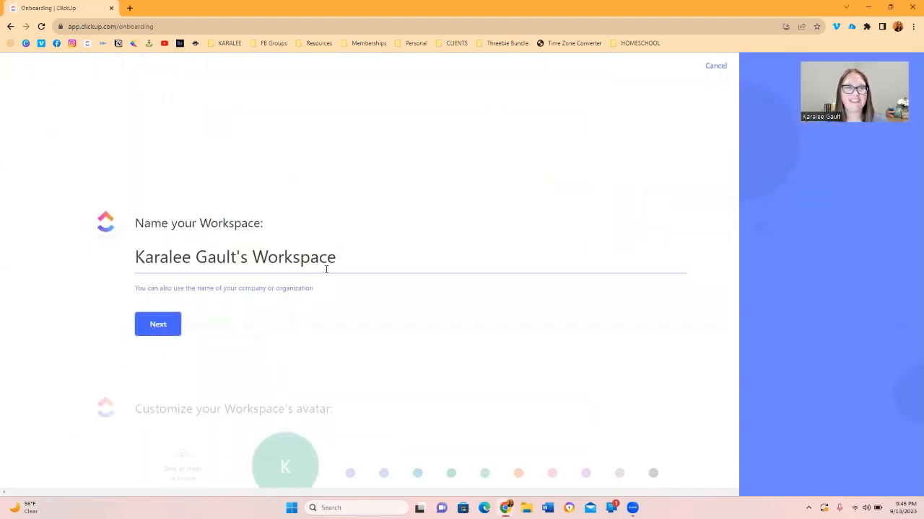
drag(344, 253, 99, 267)
text(Kim)
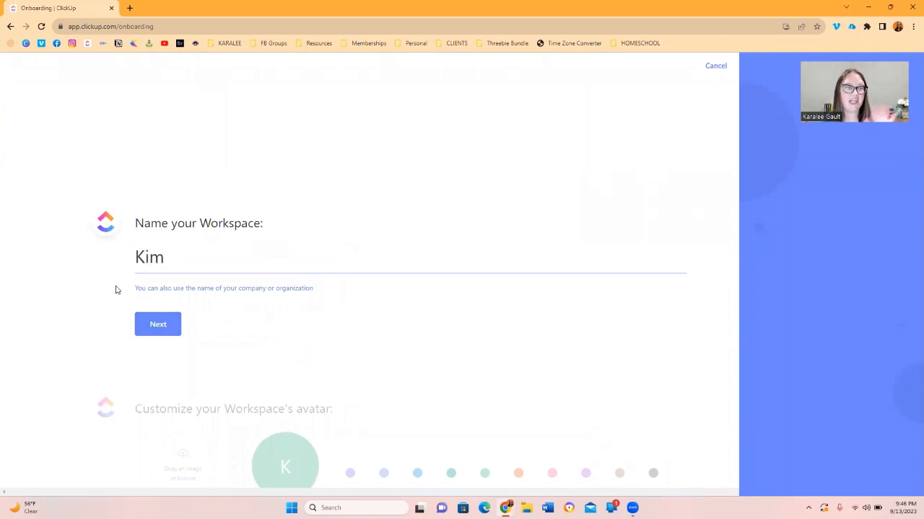
click(137, 324)
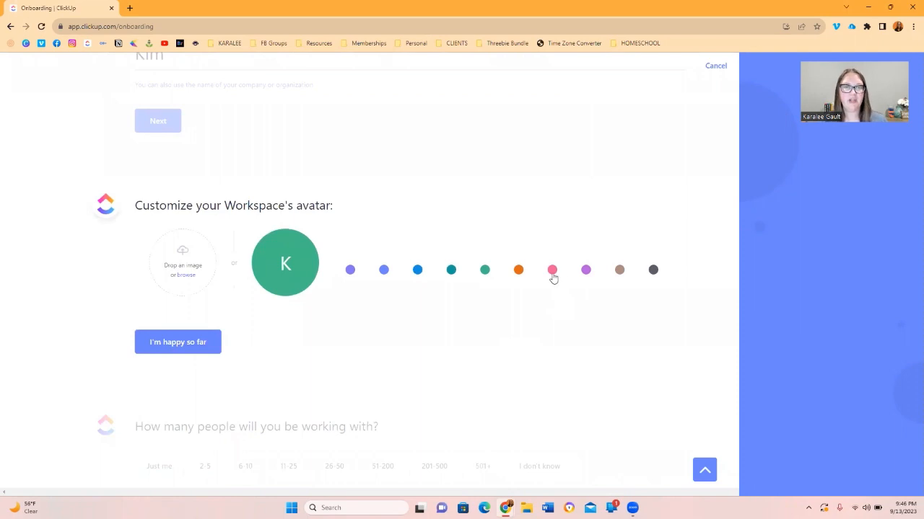
scroll(318, 266, up, 2)
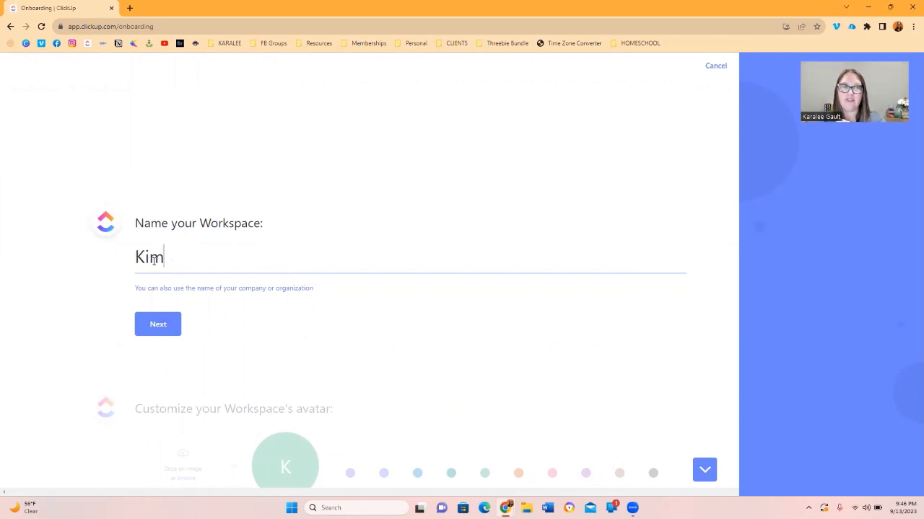
scroll(195, 288, down, 1)
scroll(193, 289, up, 1)
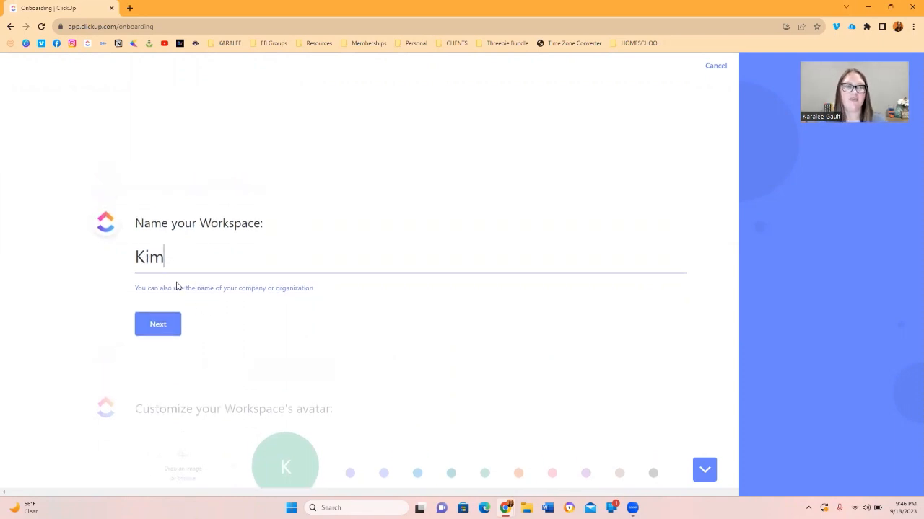
Accept the workspace name and give the workspace a pink avatar.
click(180, 325)
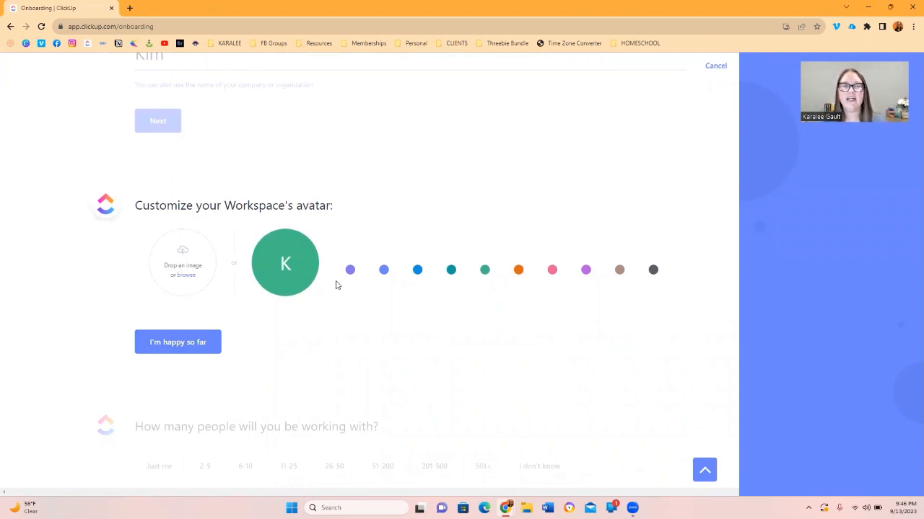
click(552, 272)
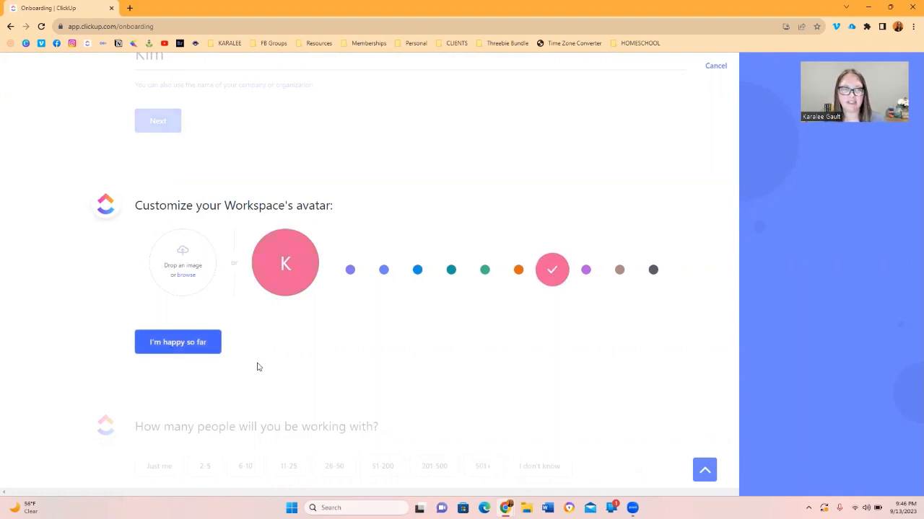
click(189, 350)
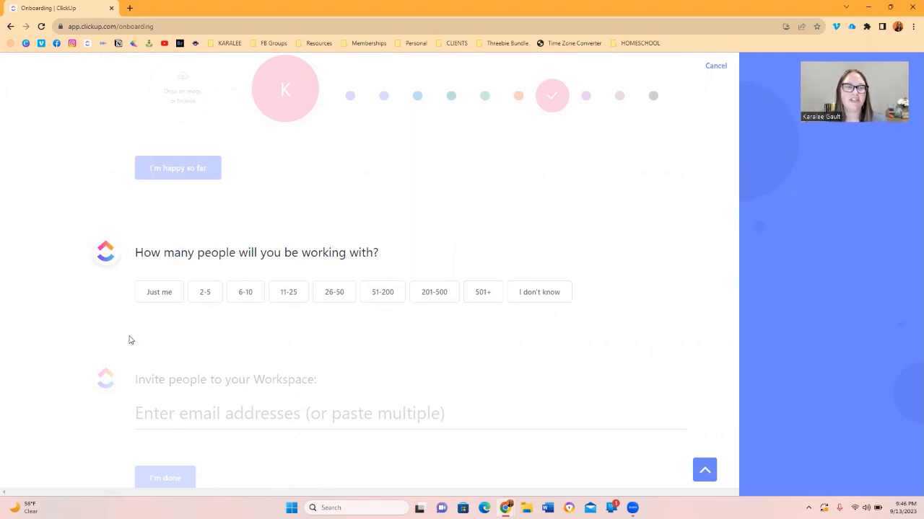
Set the number of people to Just me and finish the workspace setup without importing from another tool.
click(162, 299)
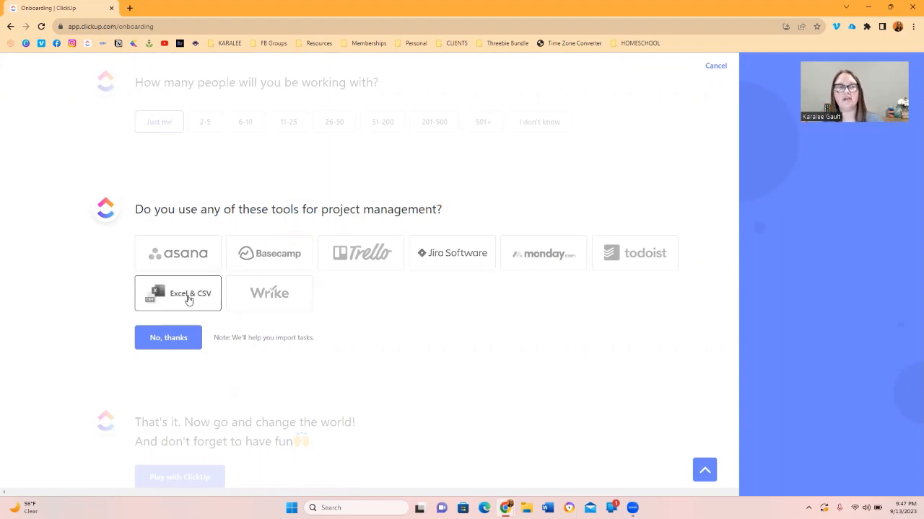
click(167, 344)
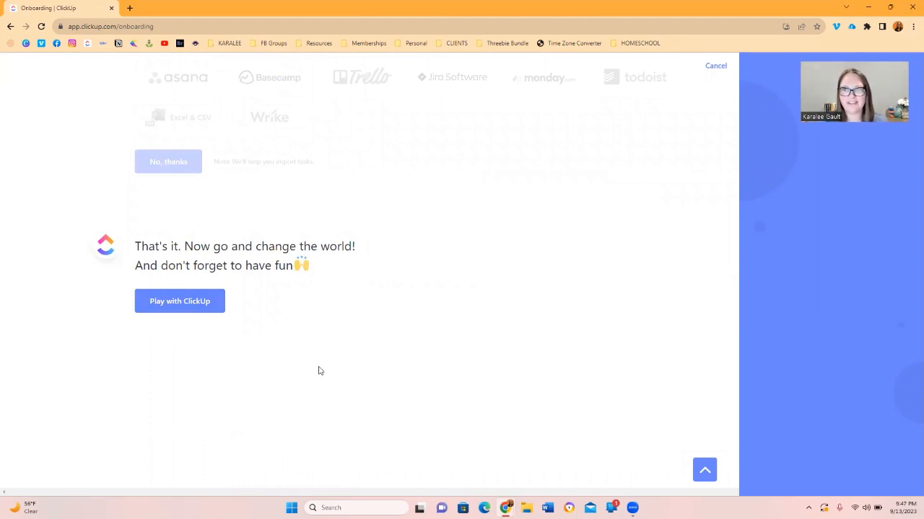
click(204, 303)
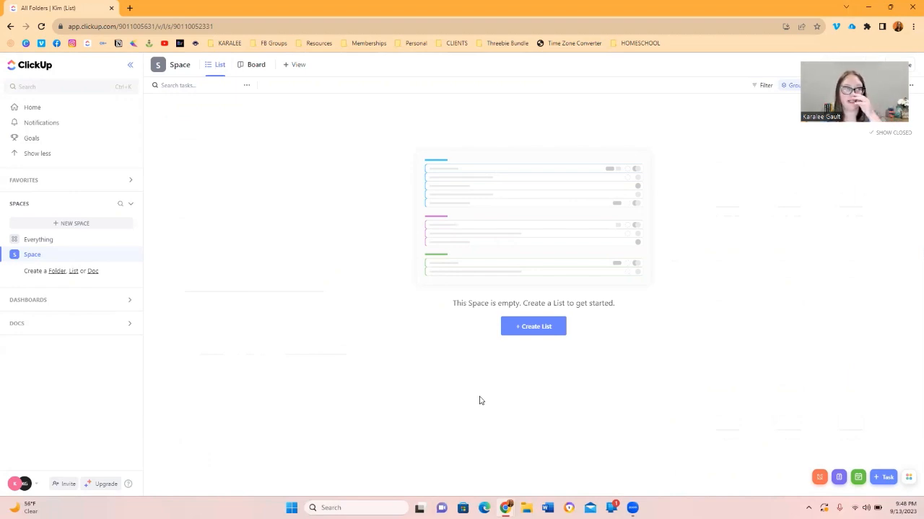
Look through the Home and Notifications pages of the new workspace.
click(36, 109)
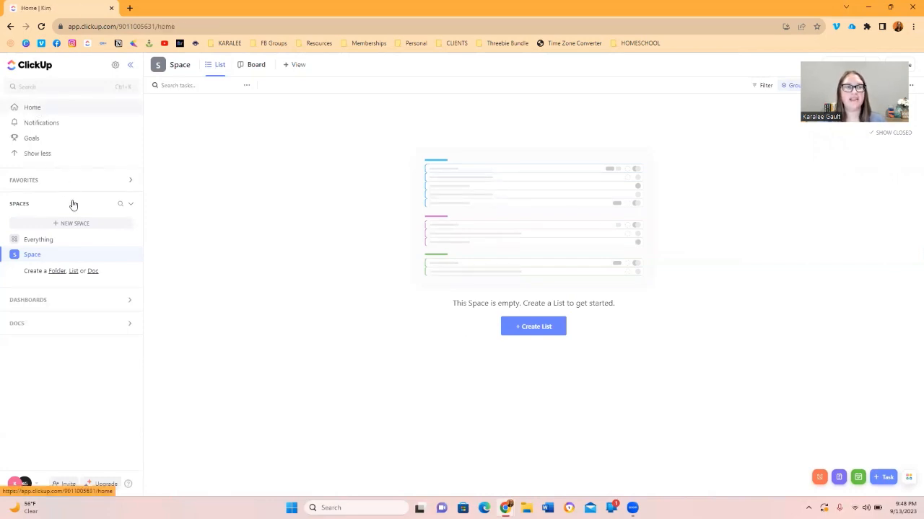
scroll(398, 397, down, 3)
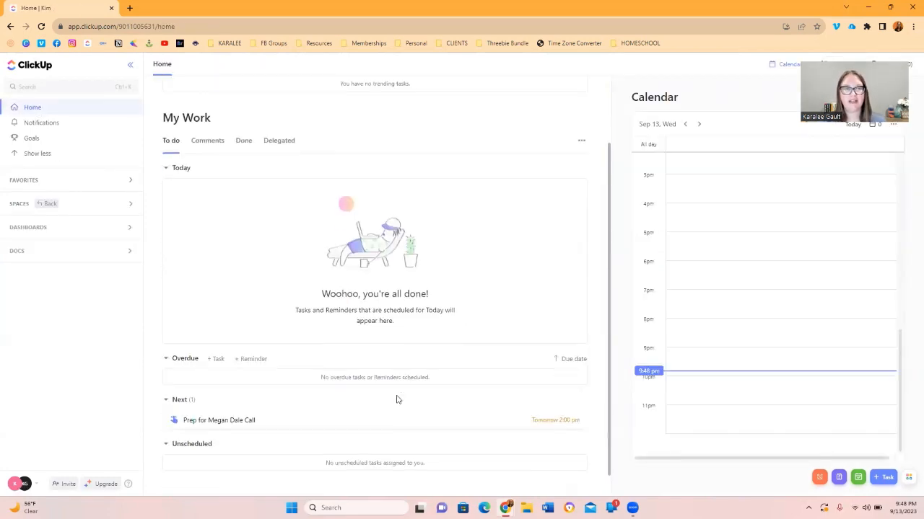
scroll(397, 393, up, 3)
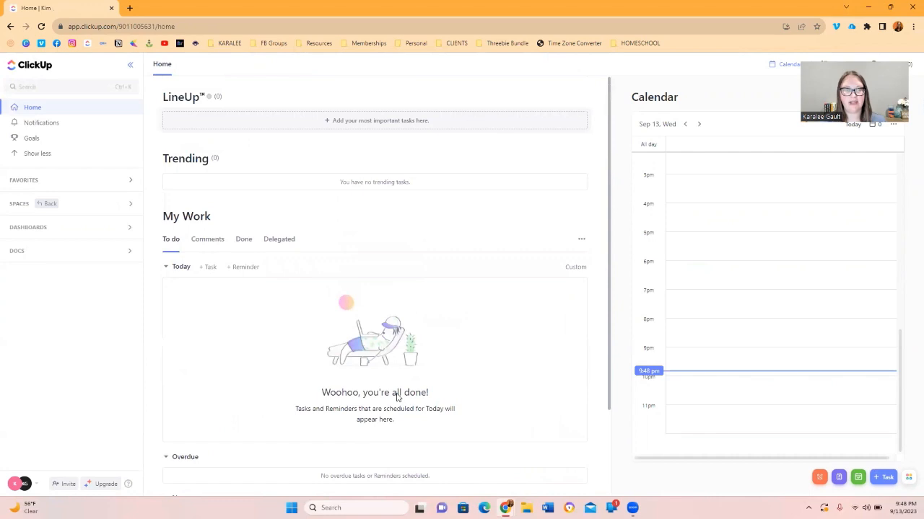
click(57, 126)
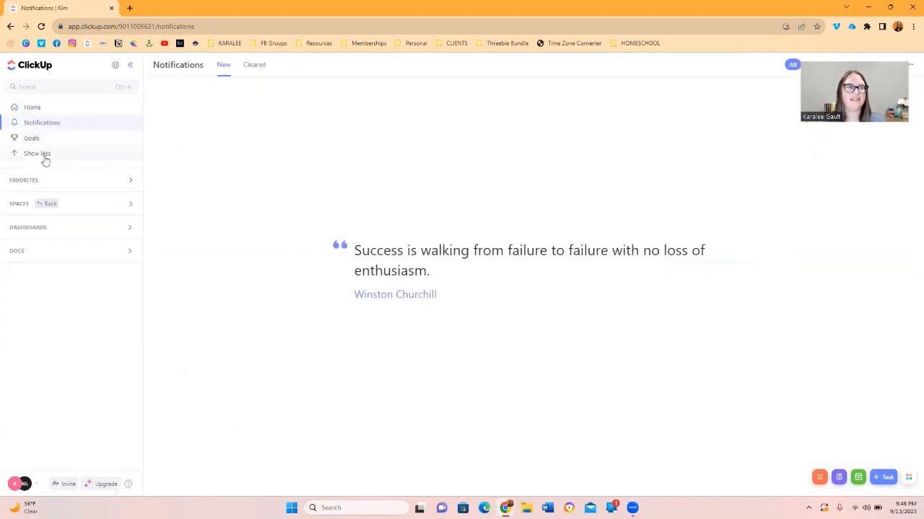
click(32, 107)
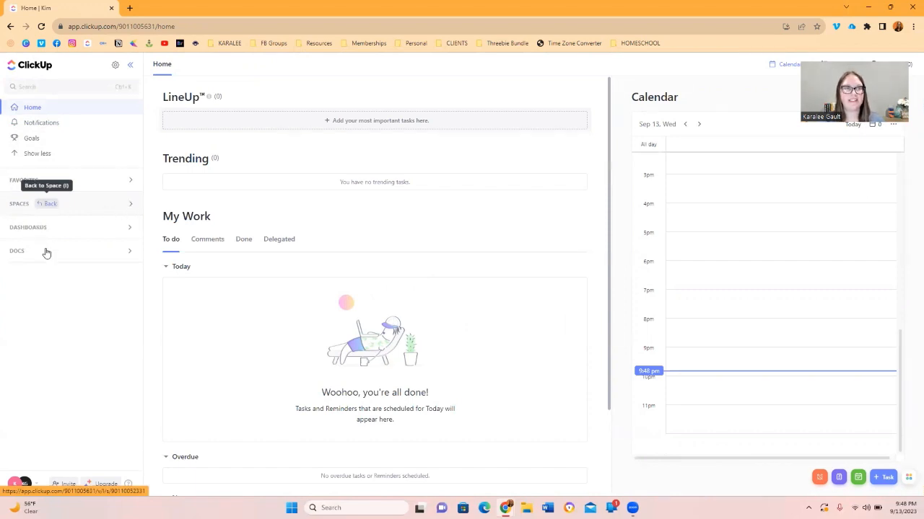
Rename the default space of the new workspace to "Daily Planner".
click(130, 205)
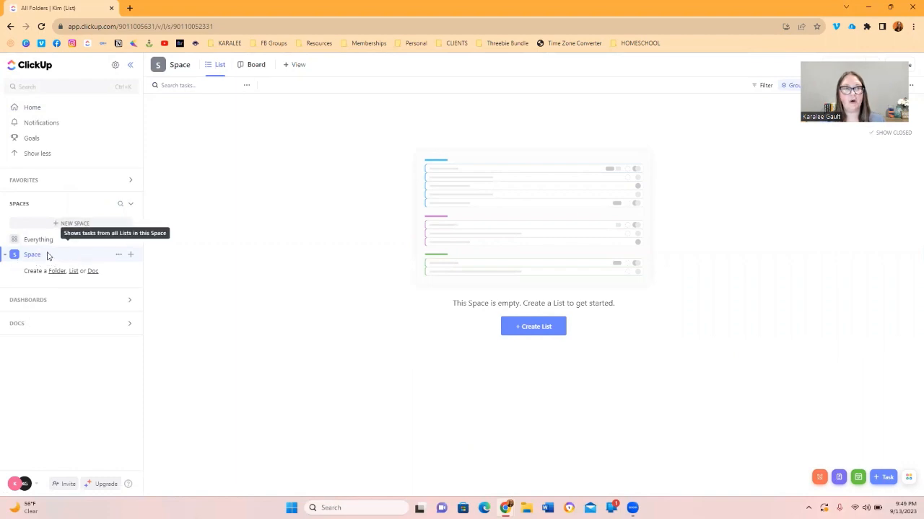
click(116, 256)
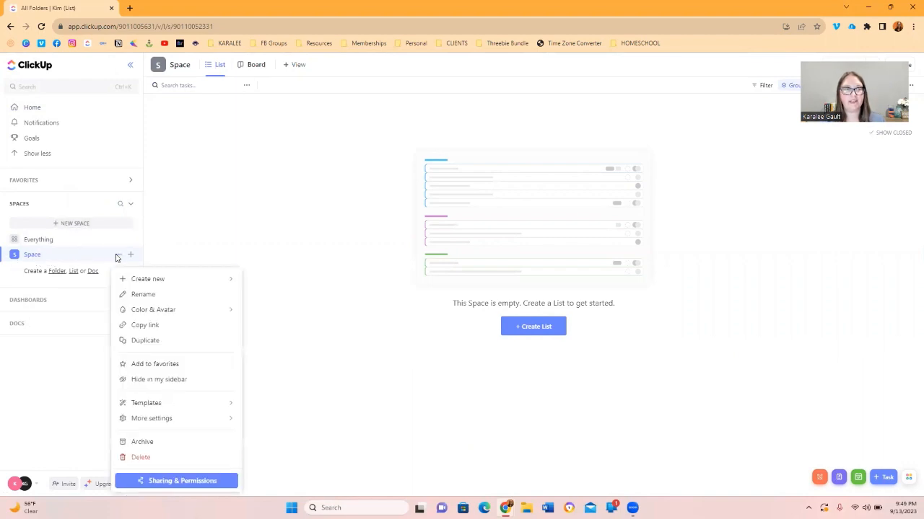
click(144, 295)
key(BackSpace)
key(BackSpace)
key(BackSpace)
key(BackSpace)
key(BackSpace)
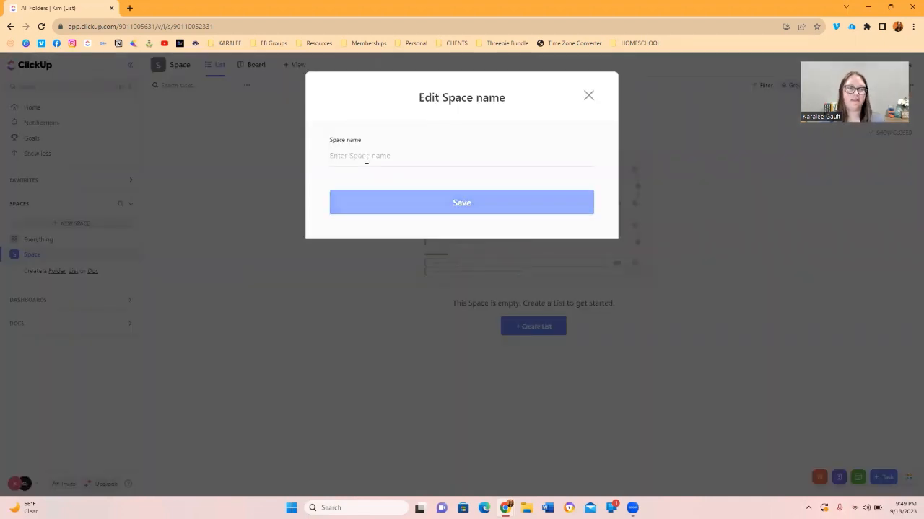
text(Daily Planner)
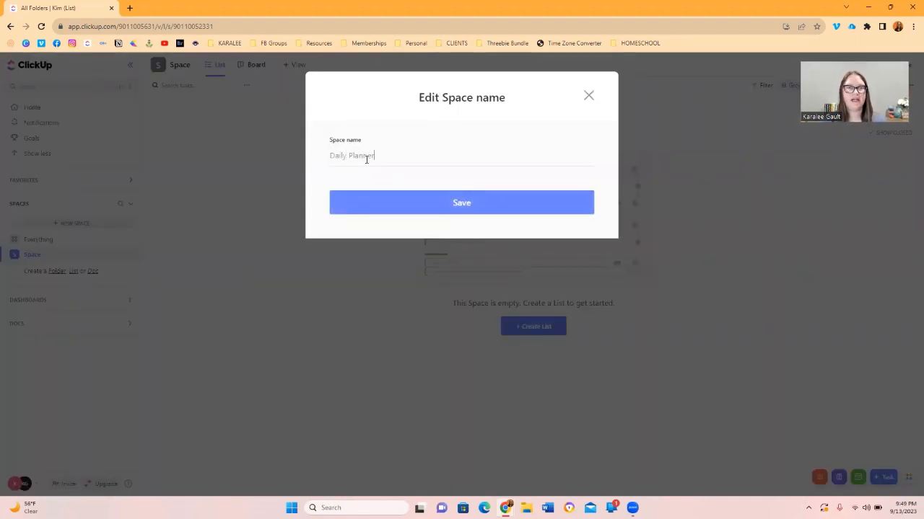
click(466, 203)
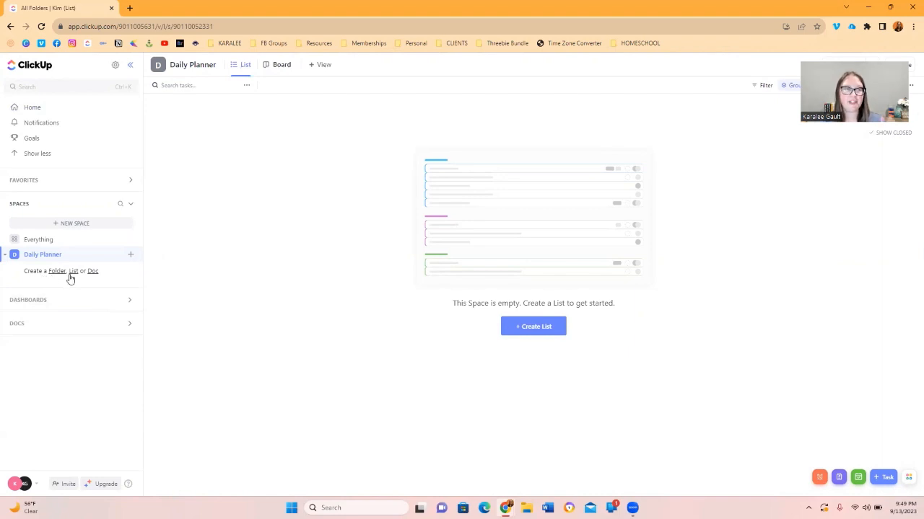
Create a list named "Action Items" in the Daily Planner space.
click(131, 256)
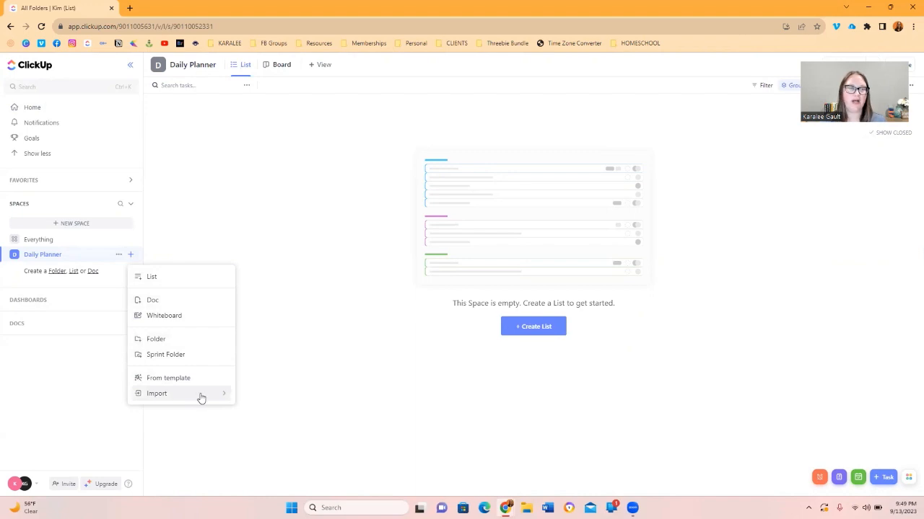
click(152, 278)
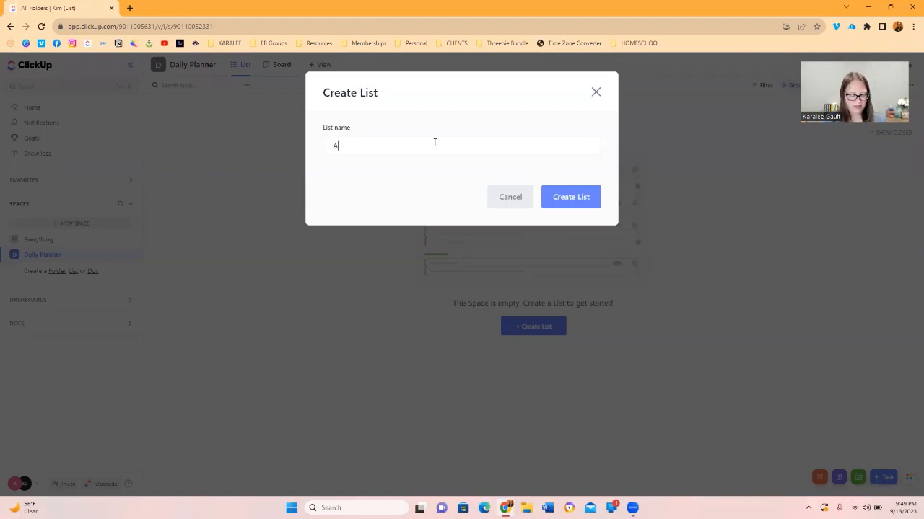
text(Action Item)
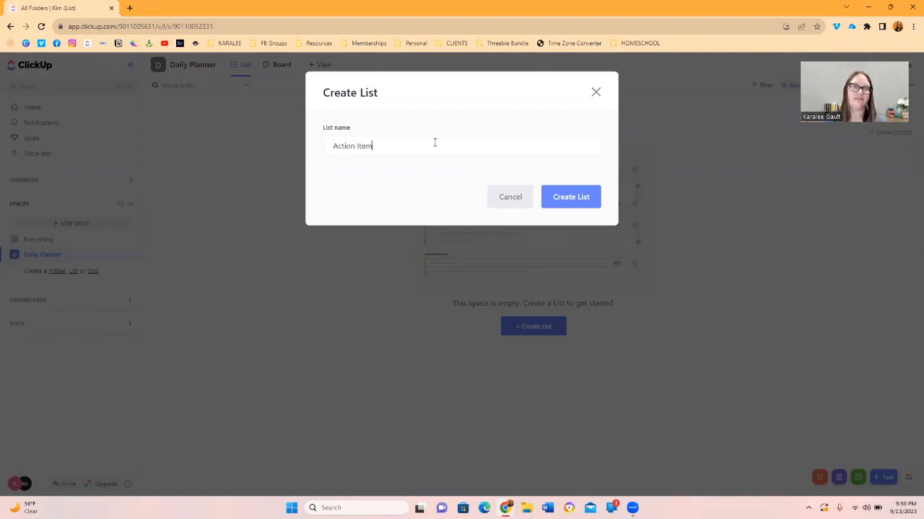
text(s)
click(546, 202)
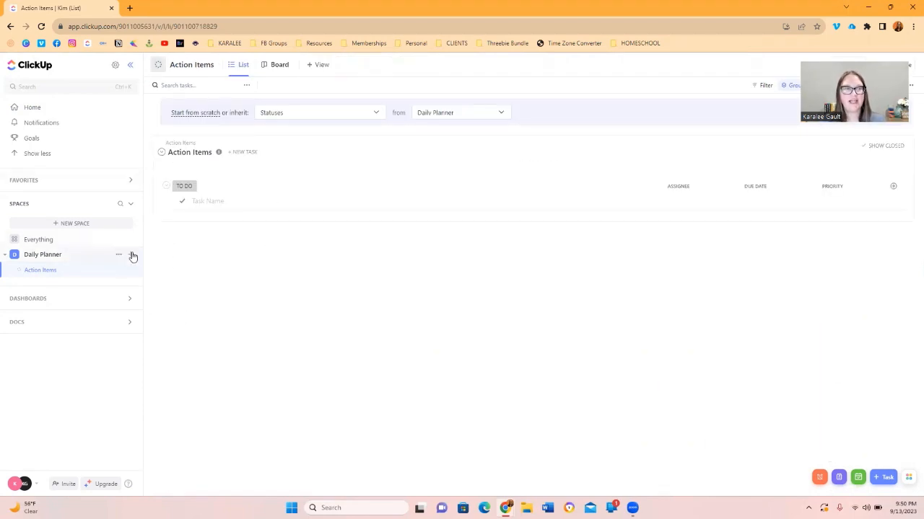
Add another list named "Ideas" to the Daily Planner space.
click(132, 254)
click(164, 276)
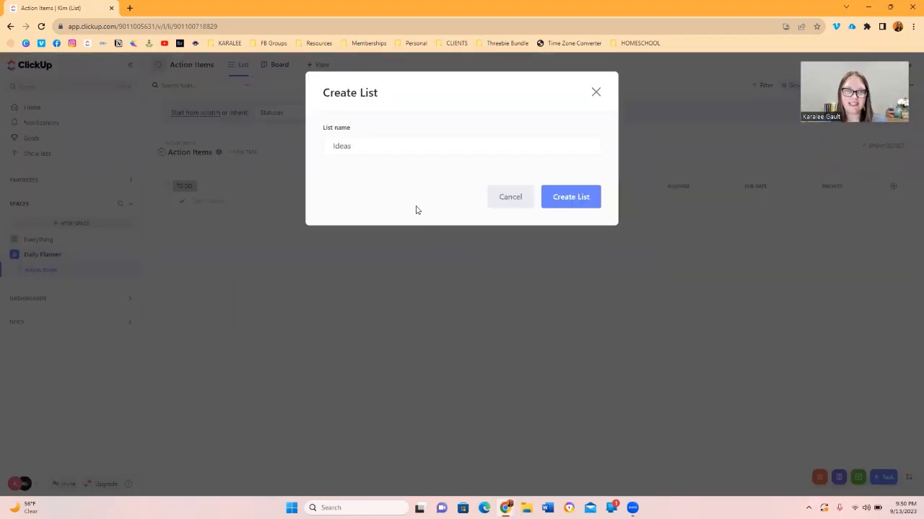
click(591, 202)
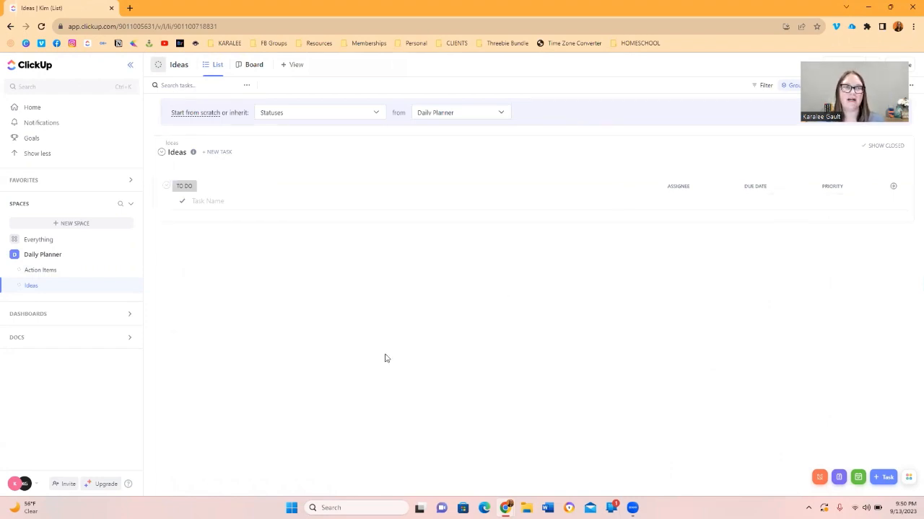
Switch the Action Items list from the space statuses to custom statuses with To Do, In Progress and Complete.
click(43, 270)
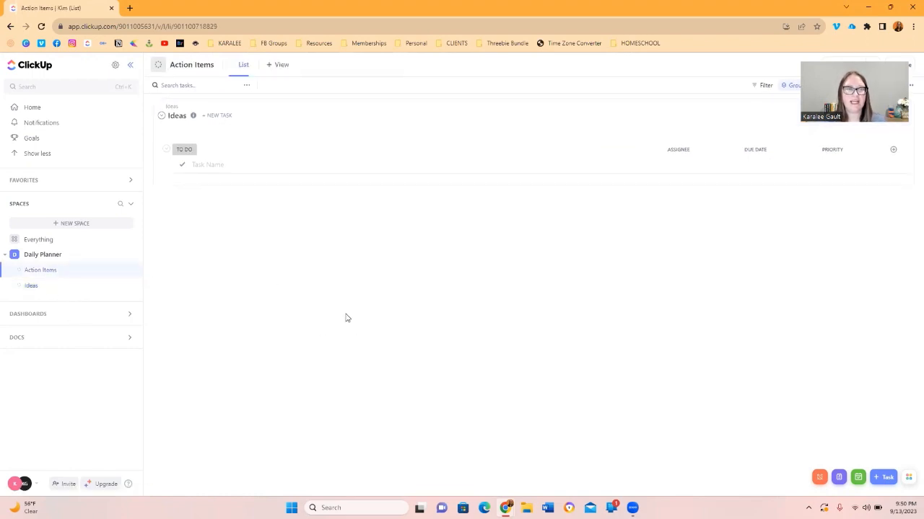
click(43, 270)
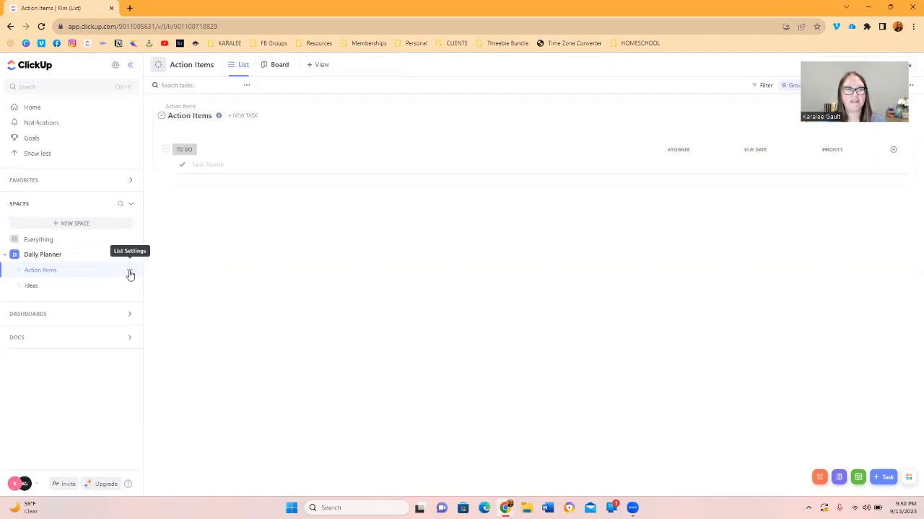
click(130, 273)
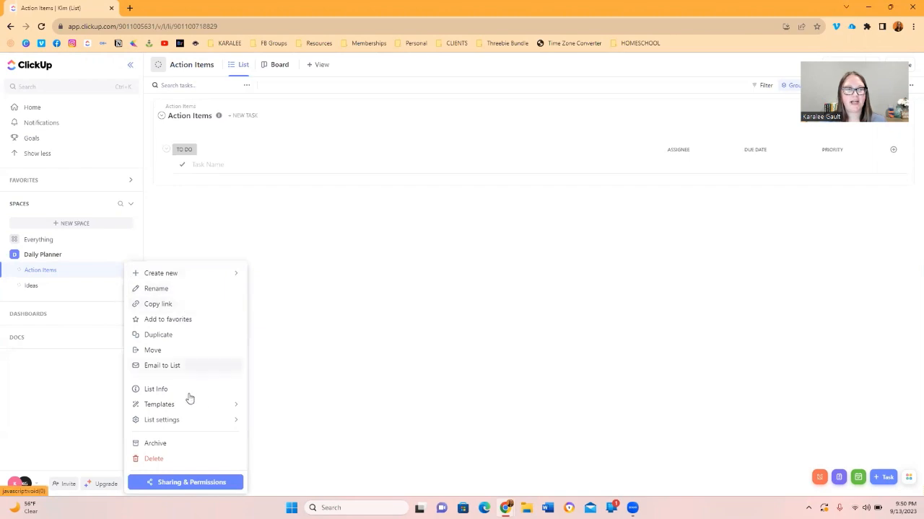
mouse_move(219, 420)
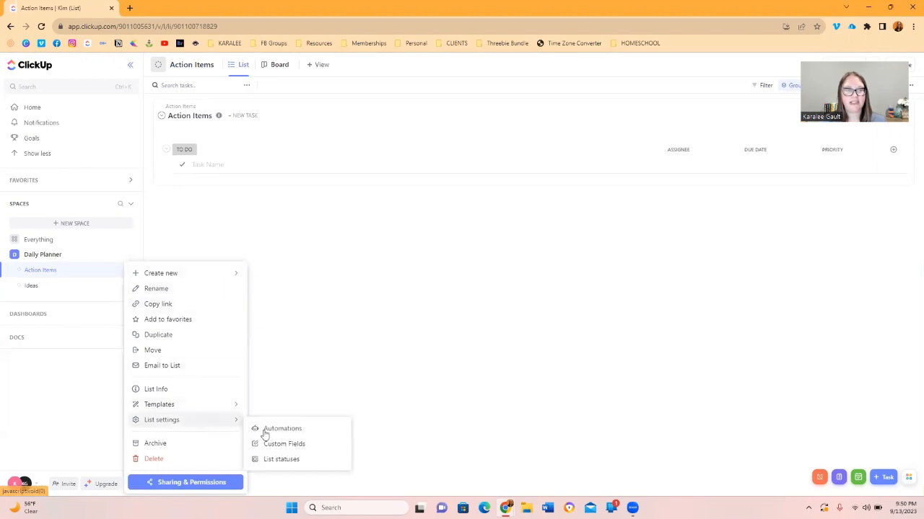
click(311, 460)
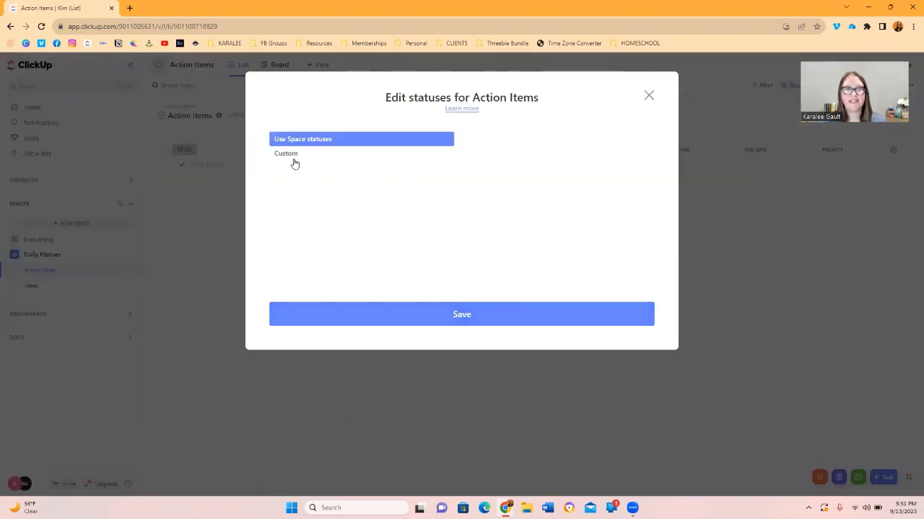
click(277, 156)
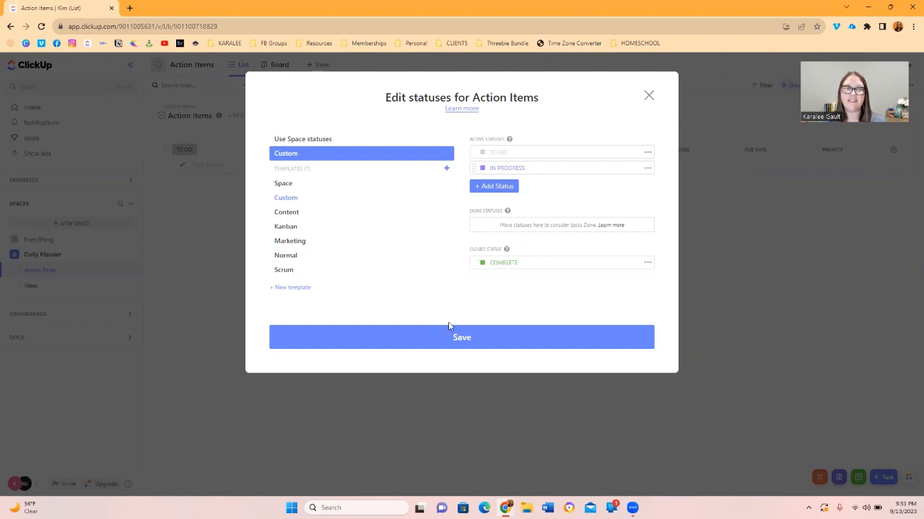
click(439, 339)
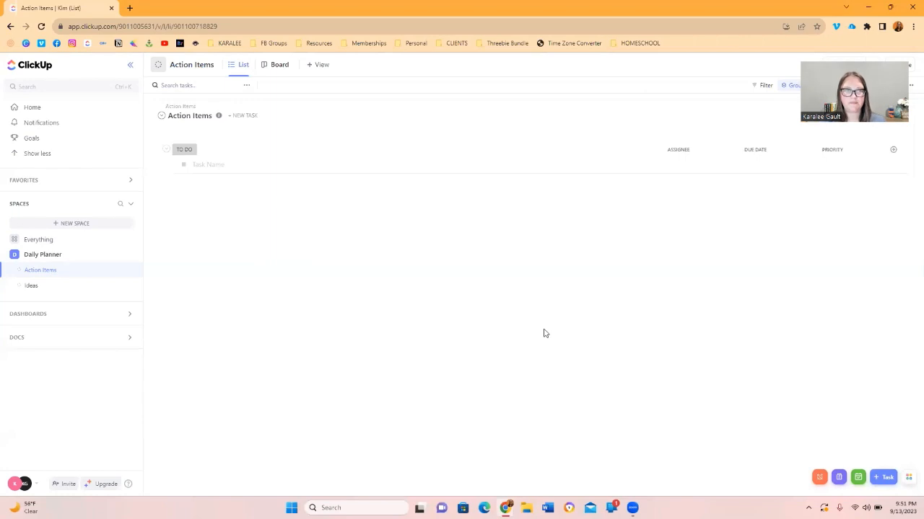
Add a task named "Send Invoice" to the Action Items list.
click(197, 167)
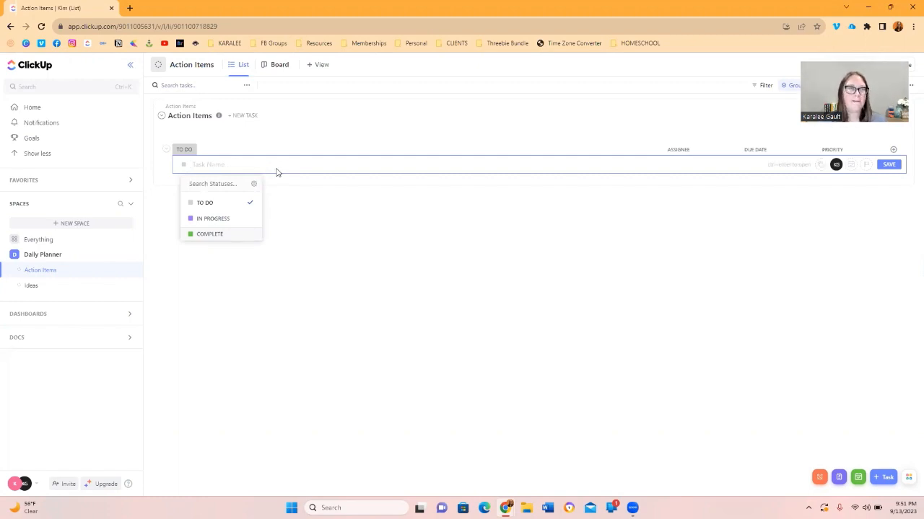
text(Create)
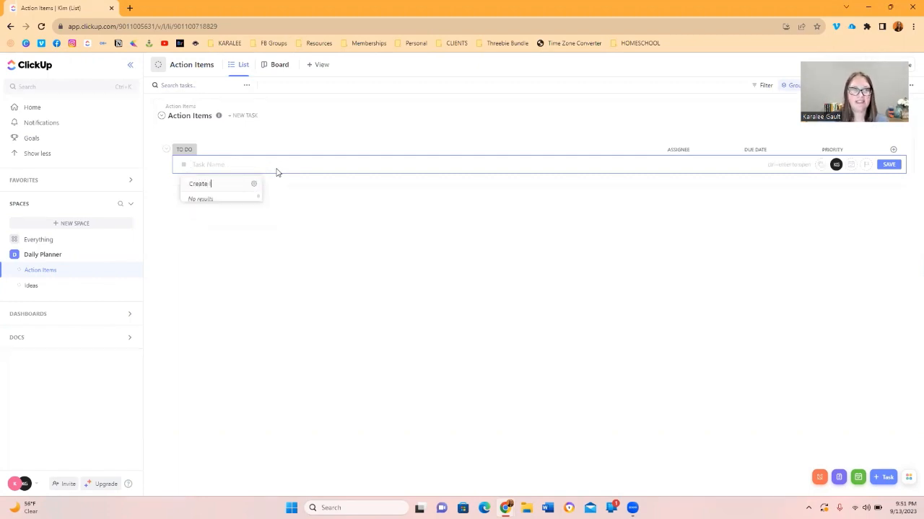
text( In)
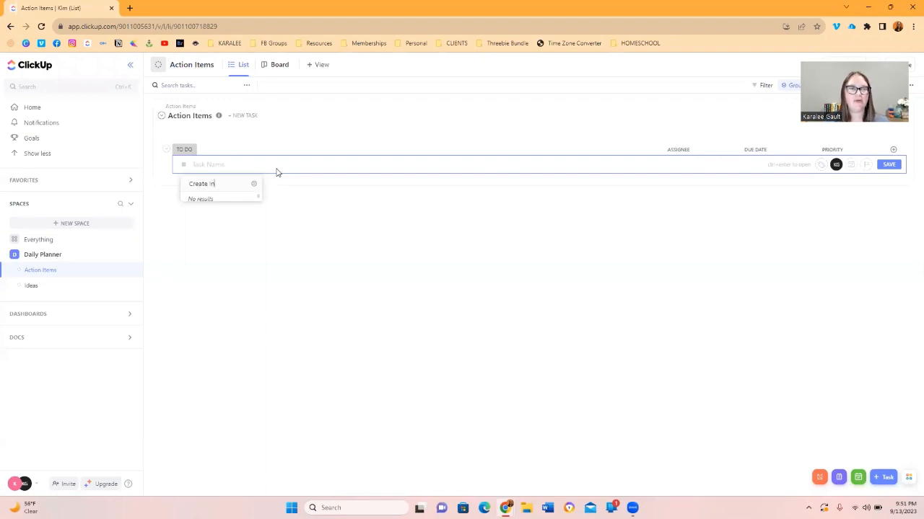
key(BackSpace)
key(BackSpace)
key(BackSpace)
key(BackSpace)
key(BackSpace)
key(BackSpace)
key(BackSpace)
key(BackSpace)
key(BackSpace)
text(Send Invoice)
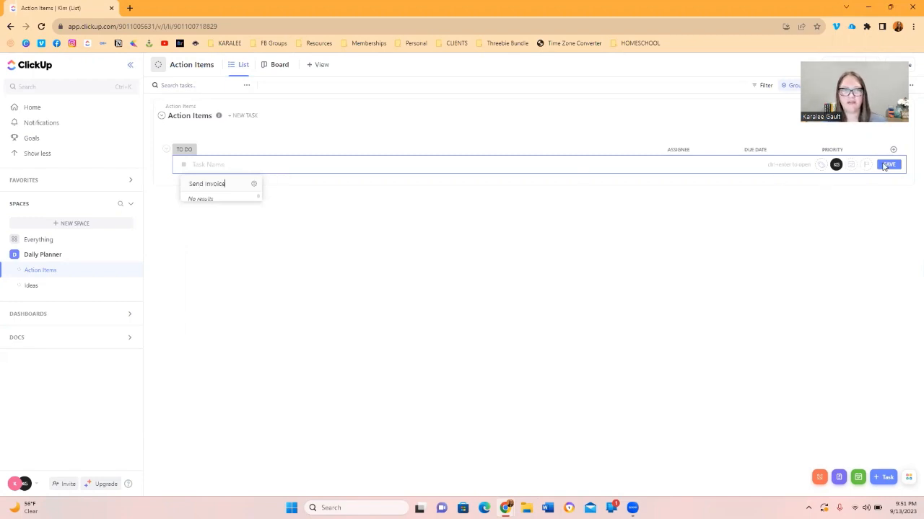
drag(241, 182, 162, 184)
key(ctrl+c)
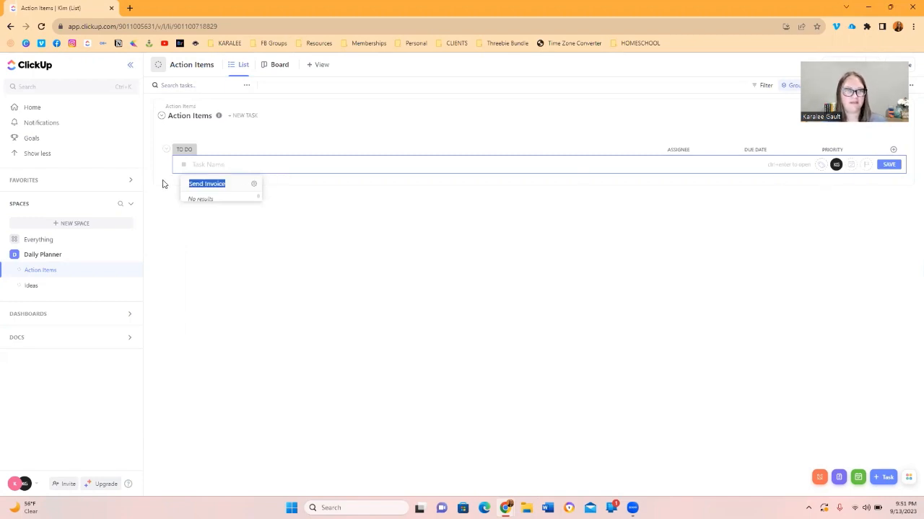
click(220, 164)
key(ctrl+v)
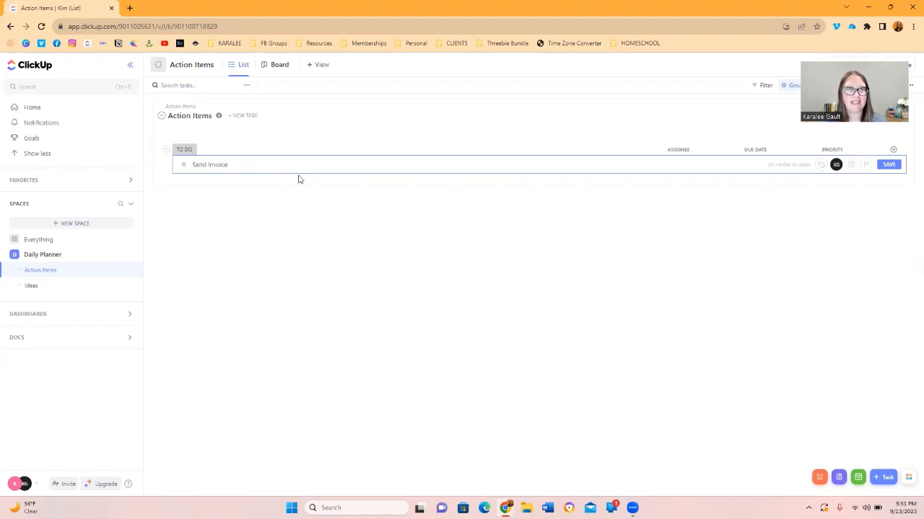
click(884, 165)
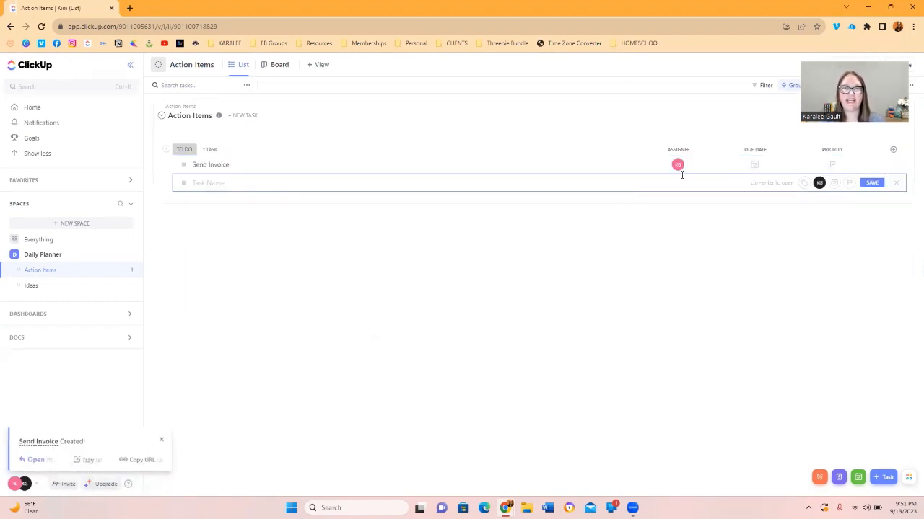
Check the assignee options of the Send Invoice task and set its status to In Progress.
click(680, 165)
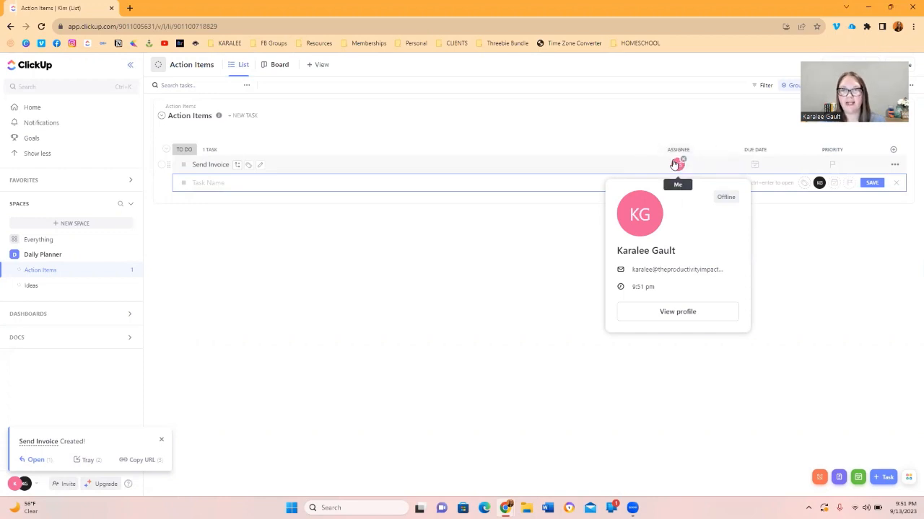
click(675, 166)
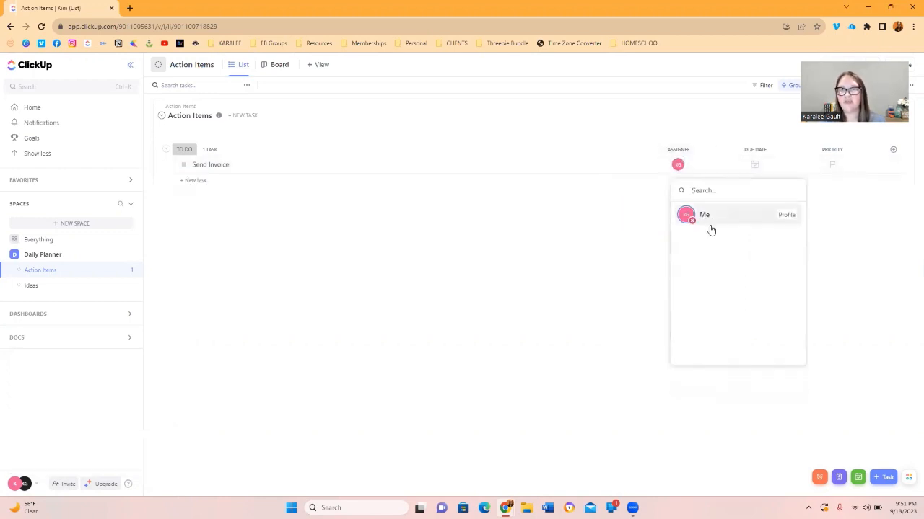
click(595, 264)
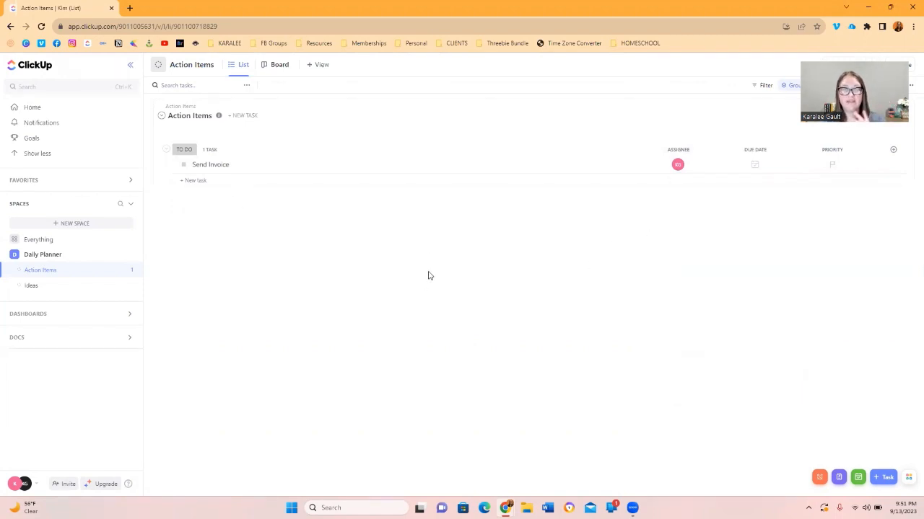
click(183, 165)
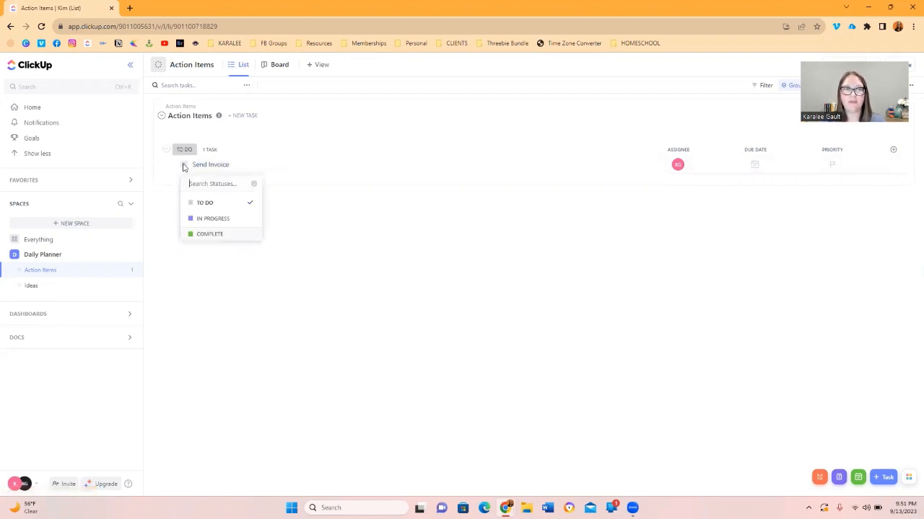
click(215, 220)
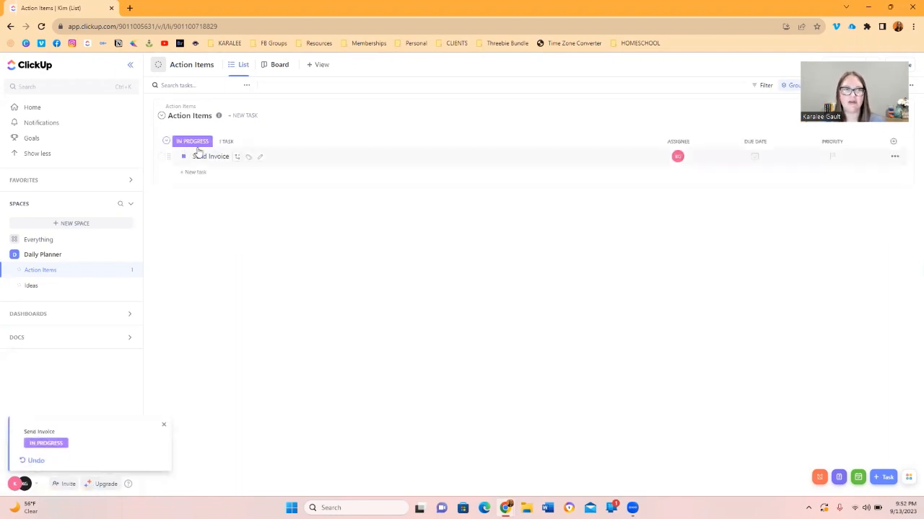
Add a second task for following up with a contact to the Action Items list and set its status to To Do.
click(200, 172)
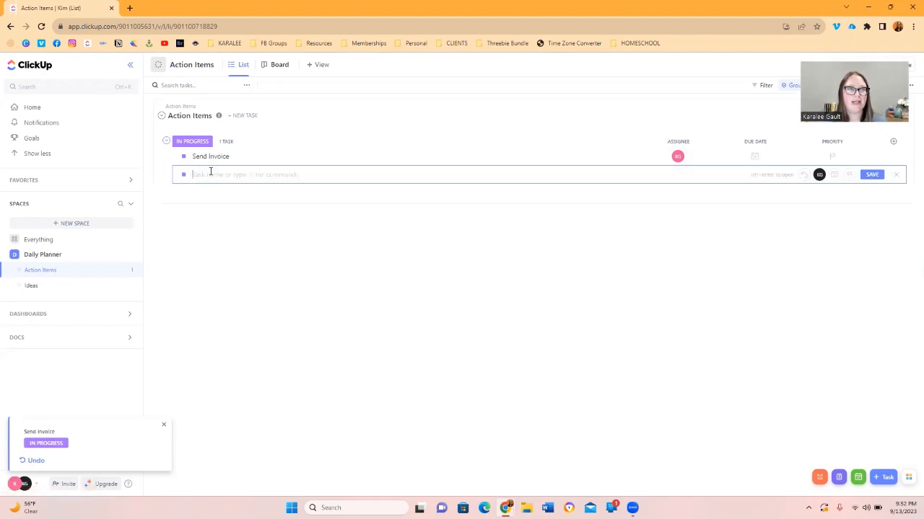
text(Follow up with John)
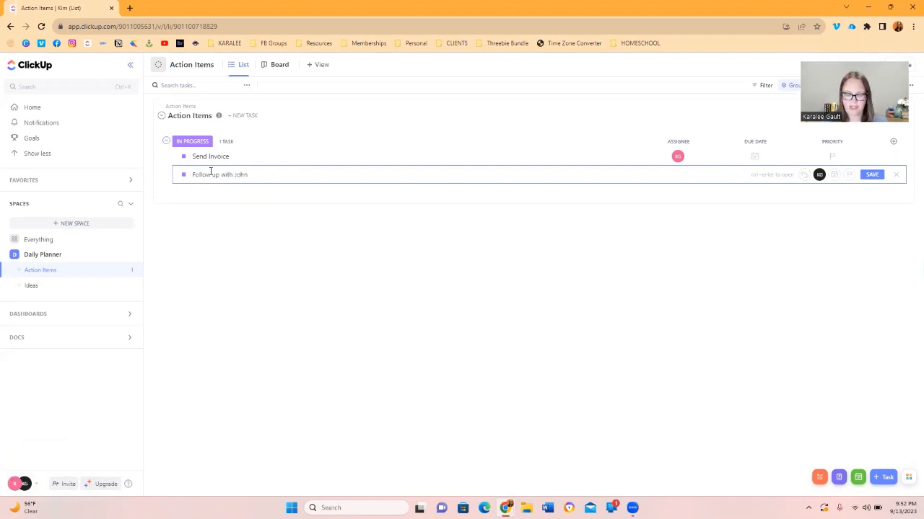
key(Return)
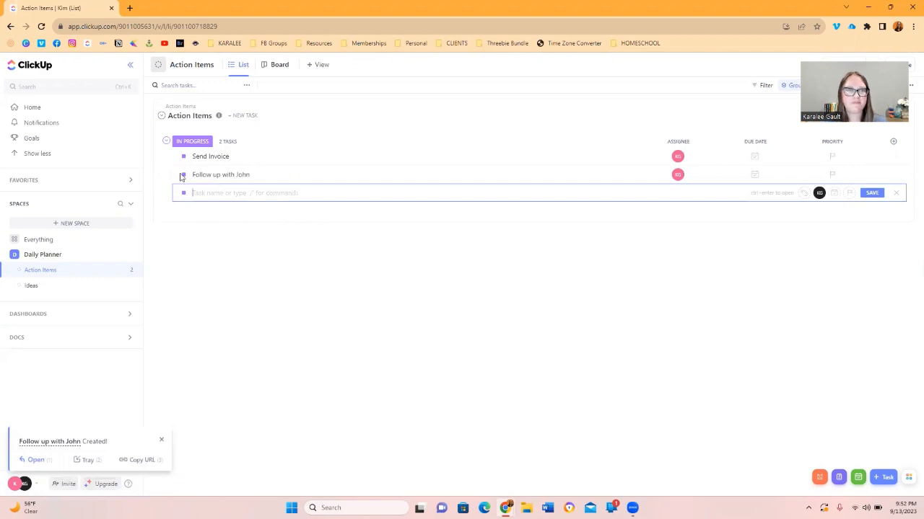
click(183, 193)
click(480, 273)
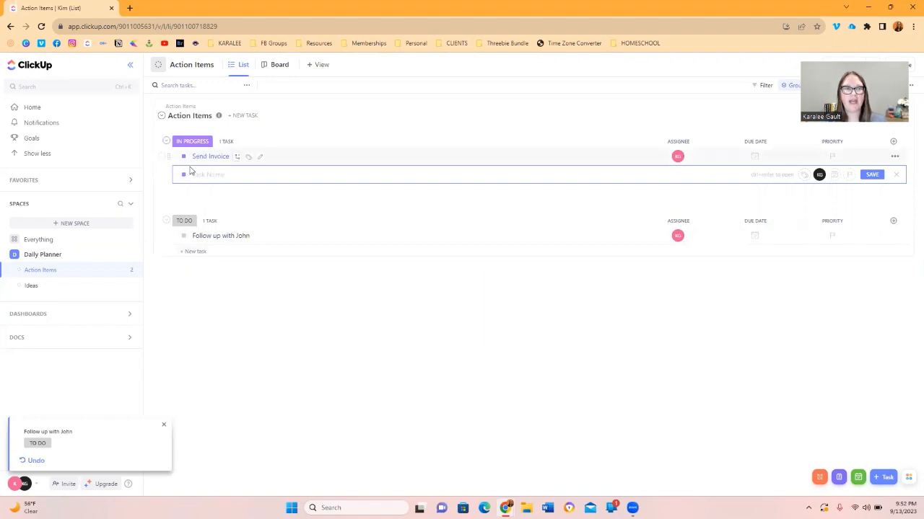
click(897, 174)
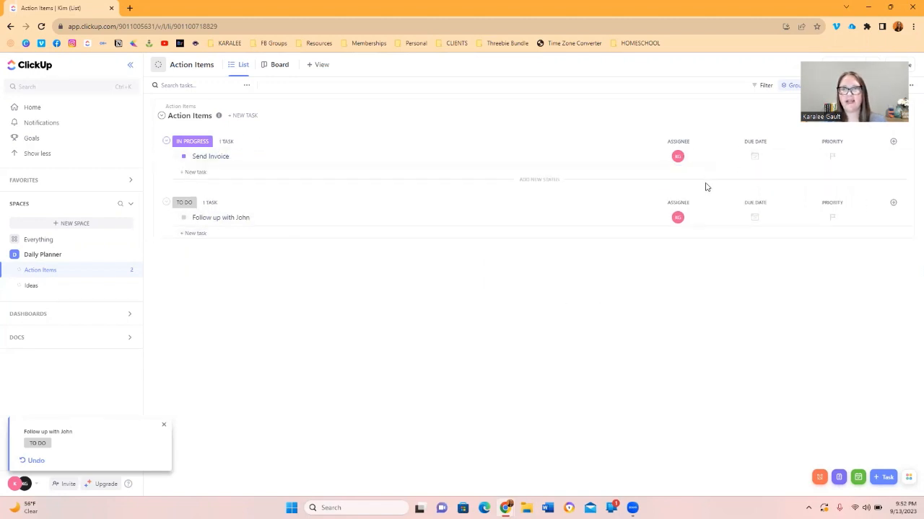
Review the Send Invoice task's details, and set its due date to Today and the follow-up task's due date to Tomorrow.
click(210, 158)
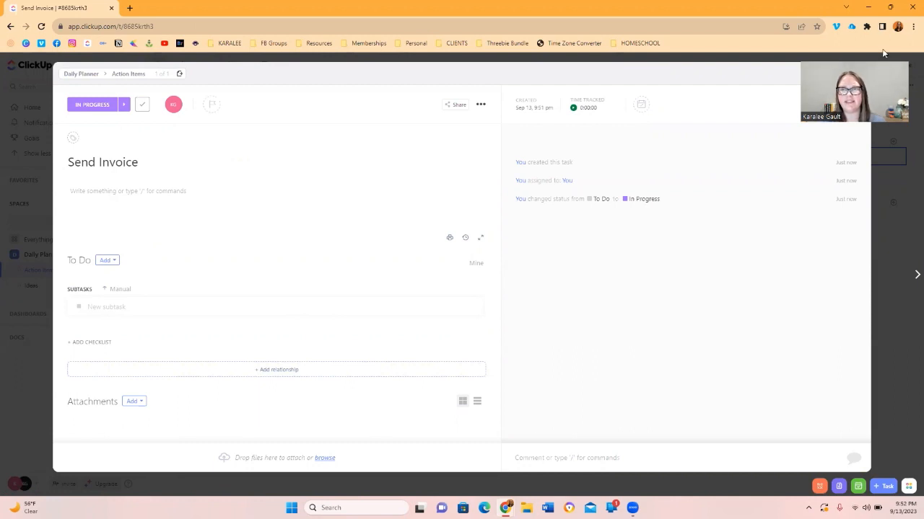
click(859, 73)
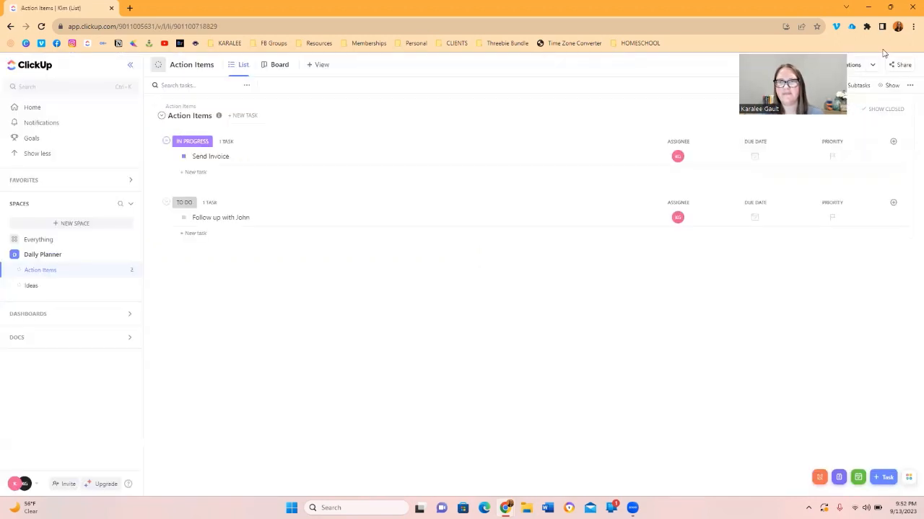
click(755, 158)
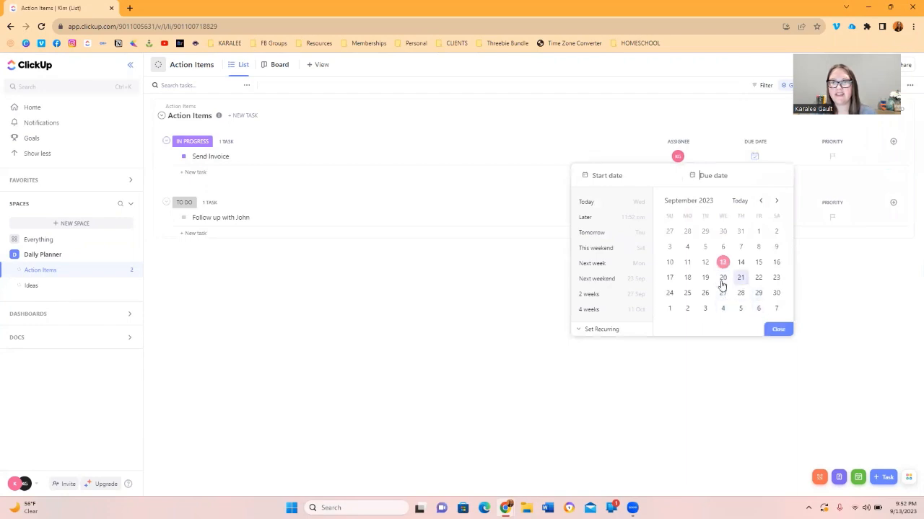
click(601, 204)
click(755, 221)
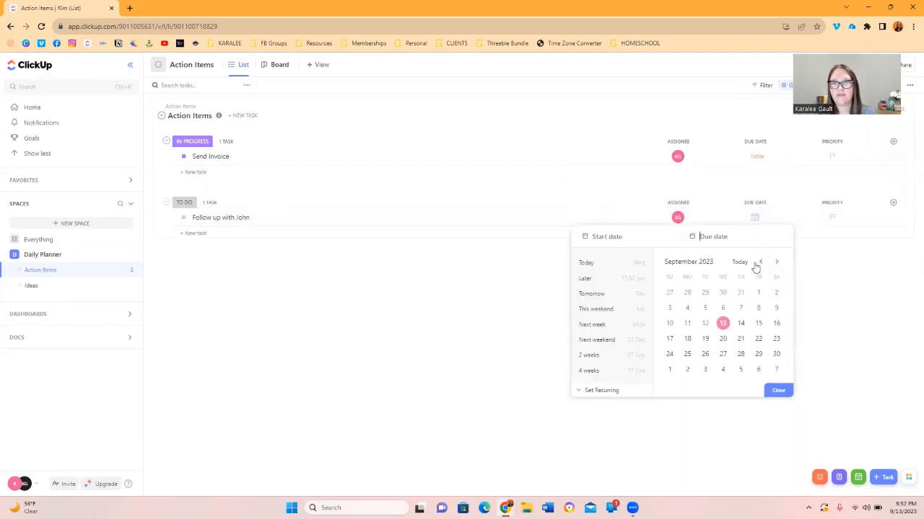
click(778, 390)
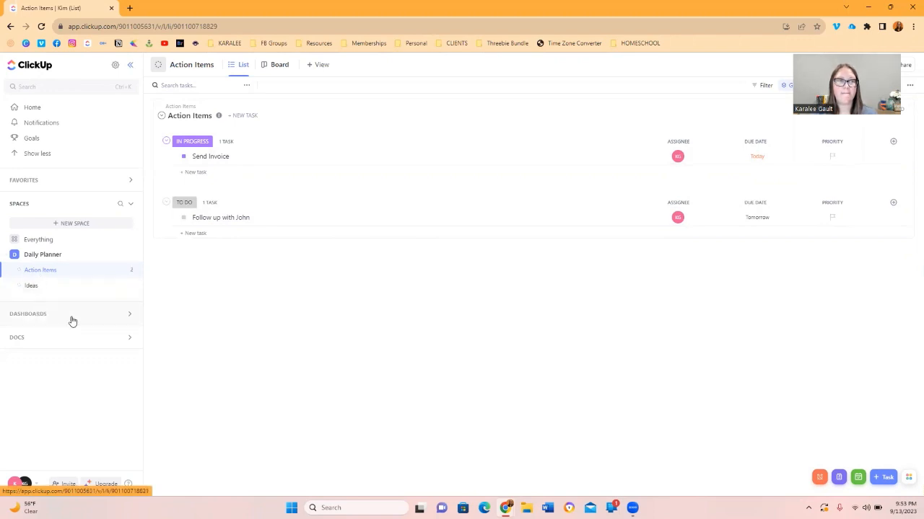
Review the scheduled tasks and calendar on the Home page and look through the workspace and account options.
click(63, 124)
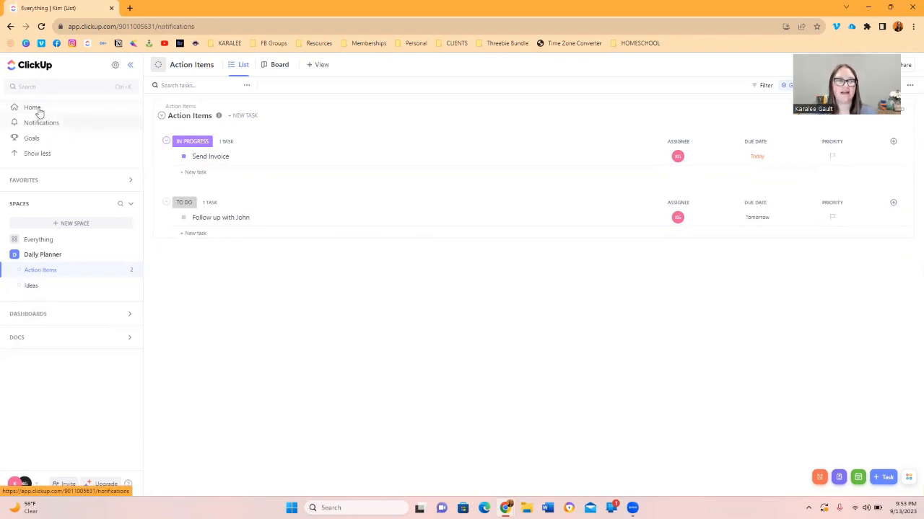
click(109, 108)
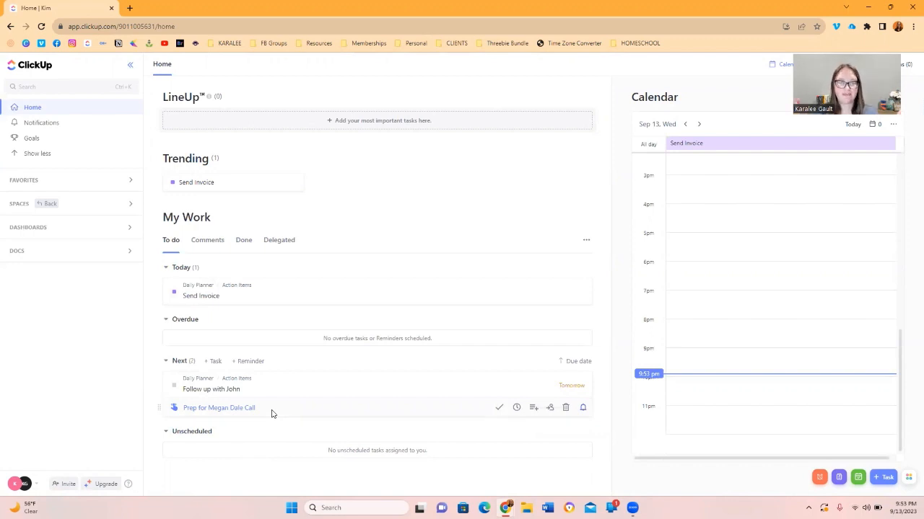
click(25, 485)
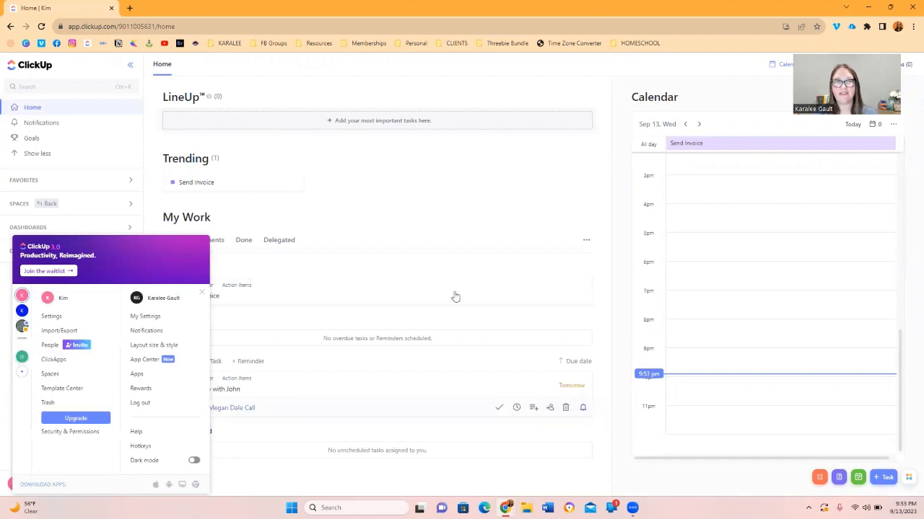
click(464, 231)
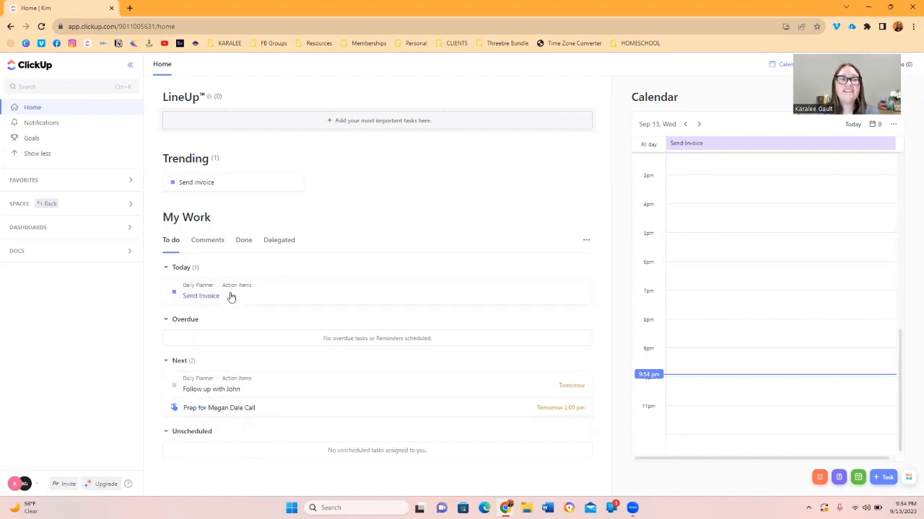
Expand the Daily Planner space to reach its lists.
click(20, 207)
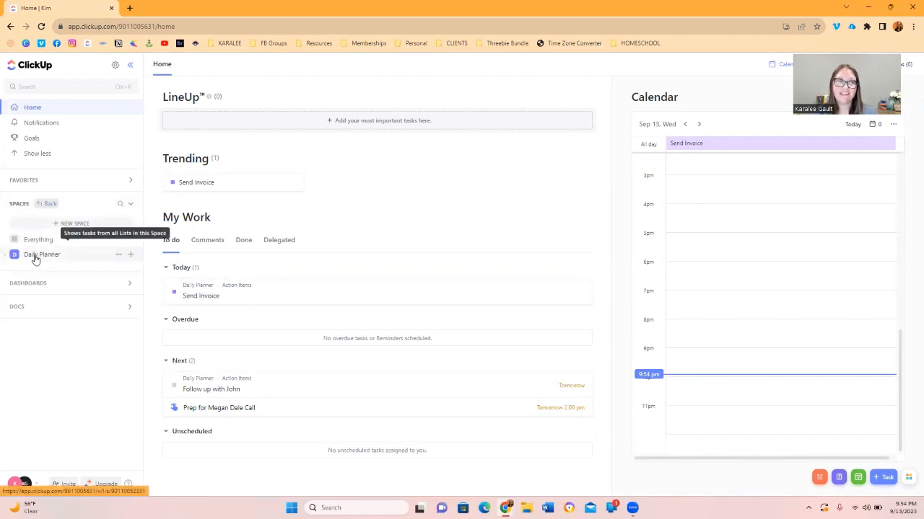
click(5, 254)
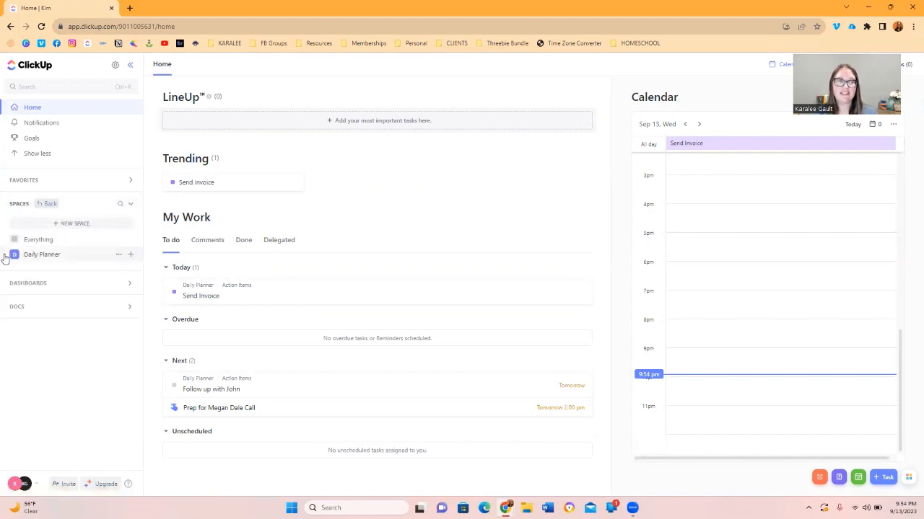